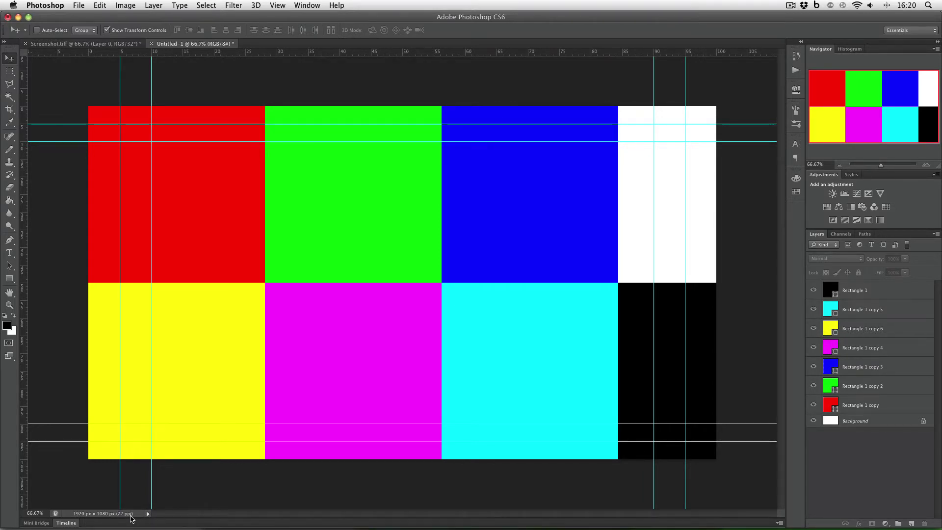
Change the image mode to 32 Bits/Channel, choosing Don't Flatten to keep the rectangle layers
left_click(125, 6)
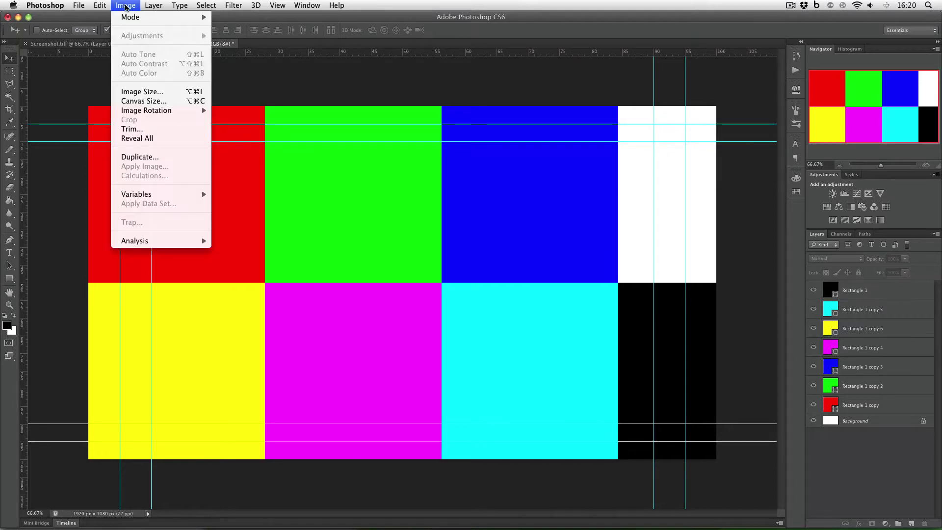
mouse_move(147, 17)
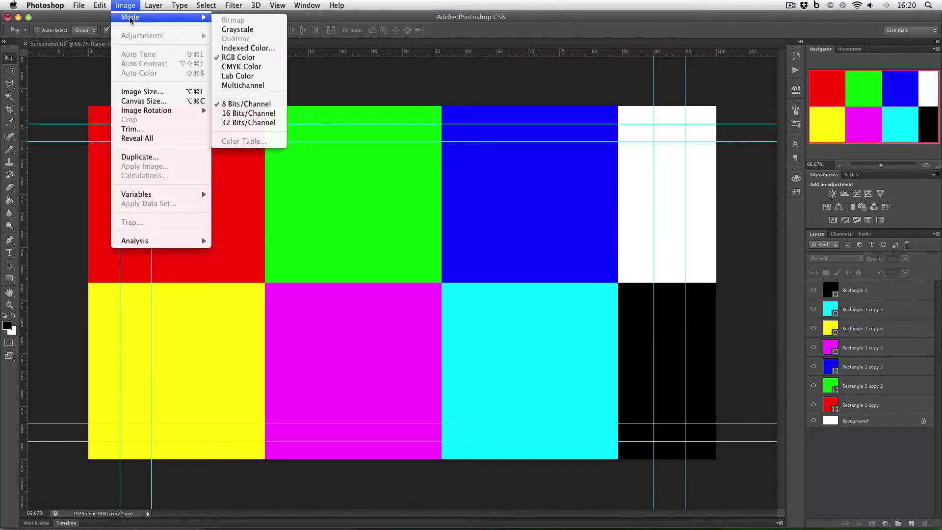
left_click(271, 126)
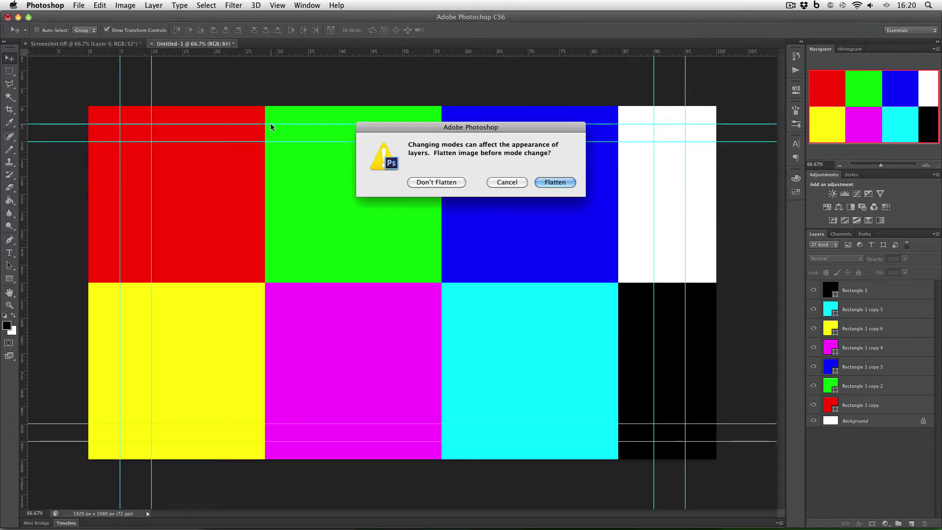
left_click(437, 182)
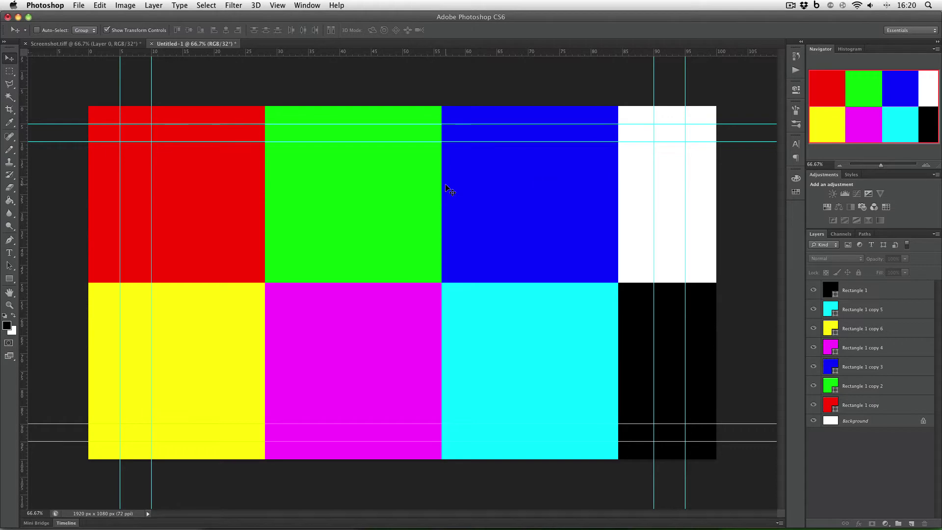
left_click(79, 6)
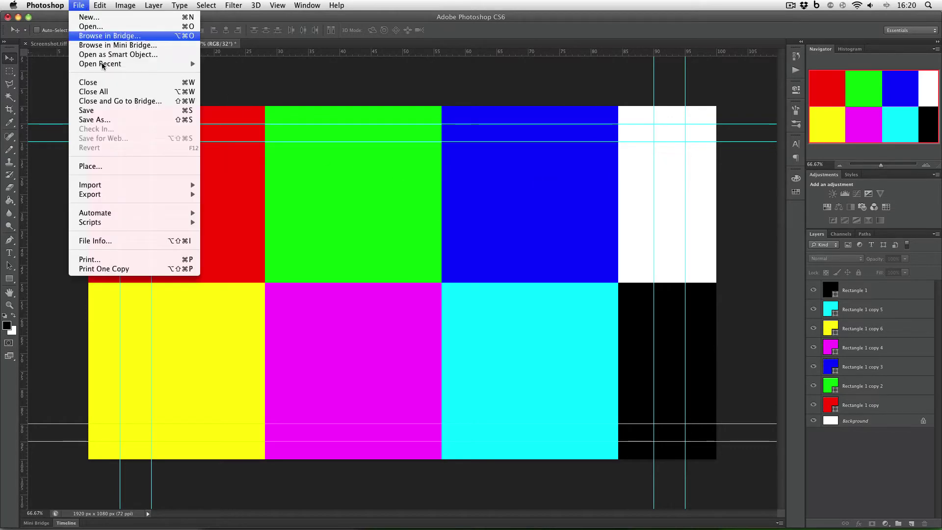
left_click(147, 119)
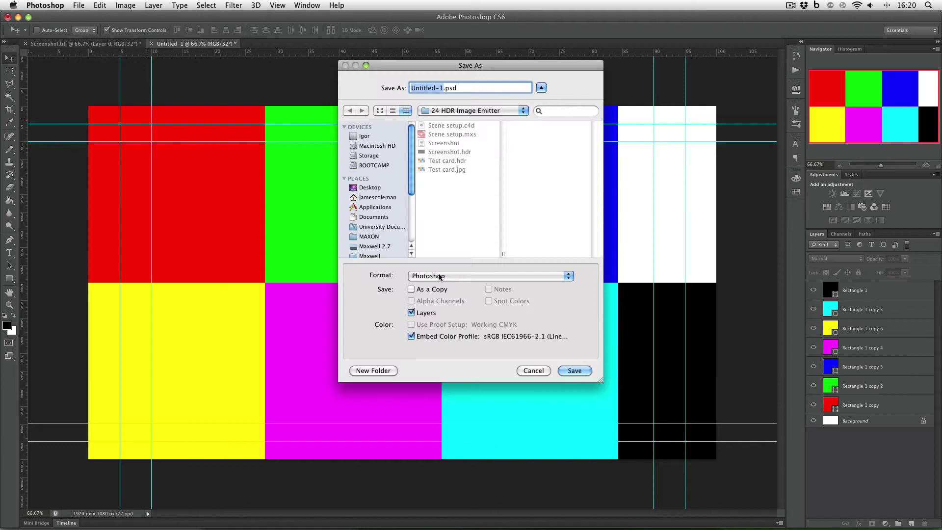
left_click(441, 277)
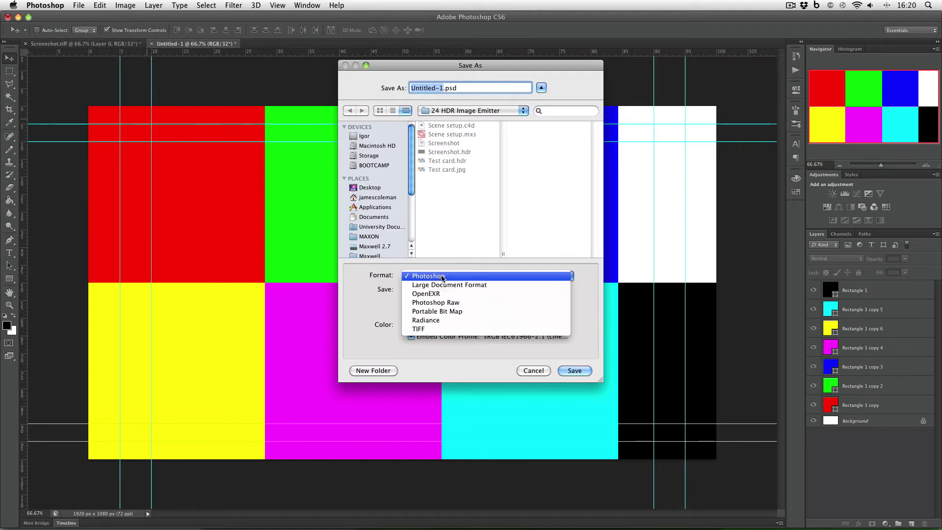
left_click(458, 320)
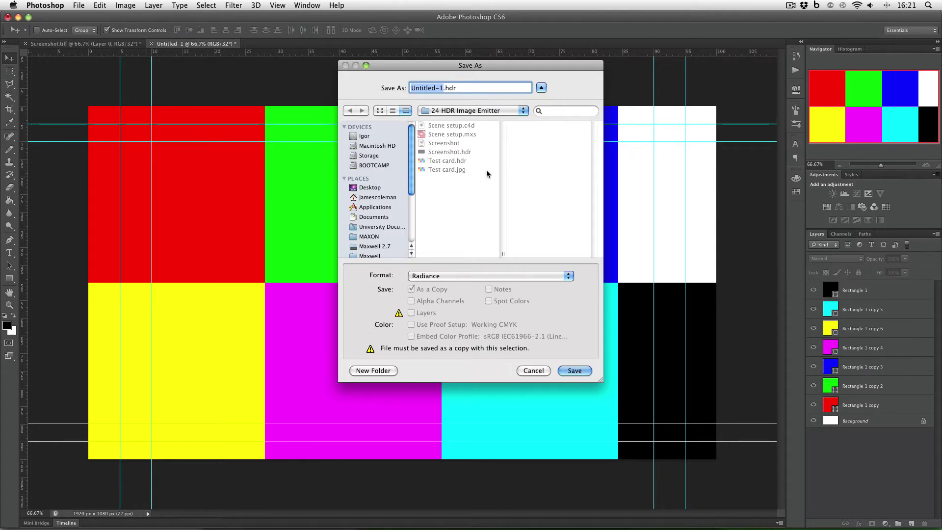
left_click(538, 371)
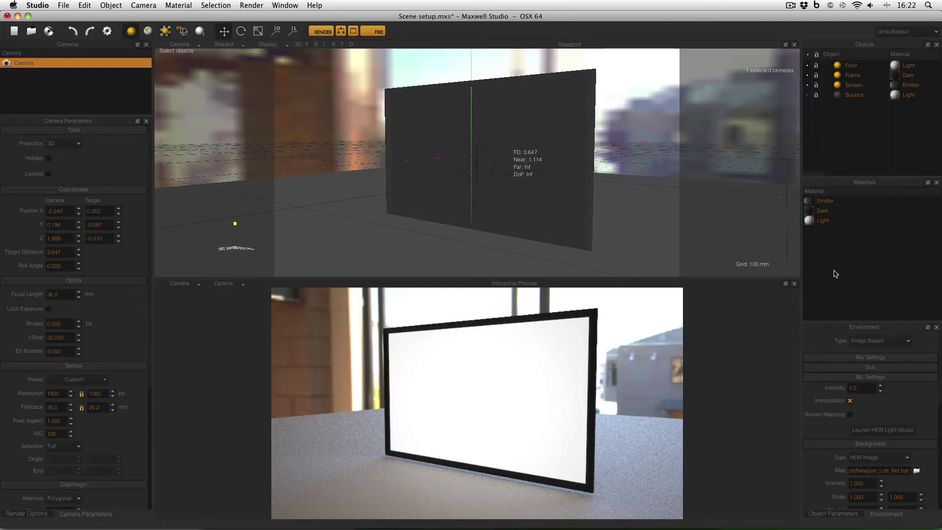
Set the Emitter material's emission Type to HDR Image in the Material Editor
double_click(824, 202)
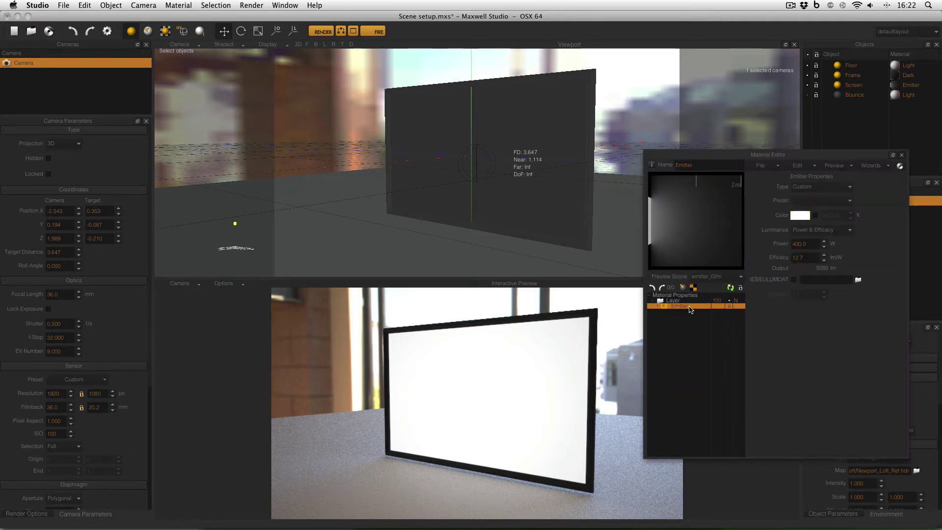
left_click(846, 188)
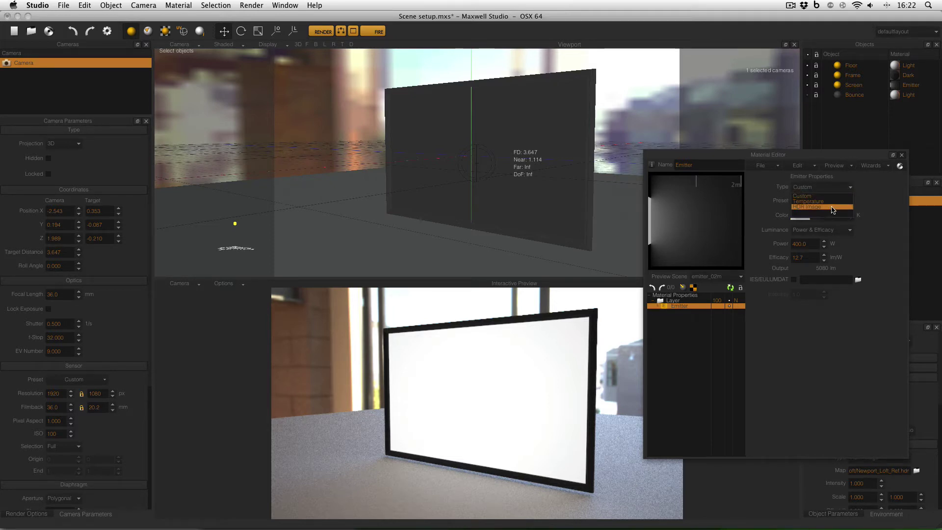
left_click(844, 208)
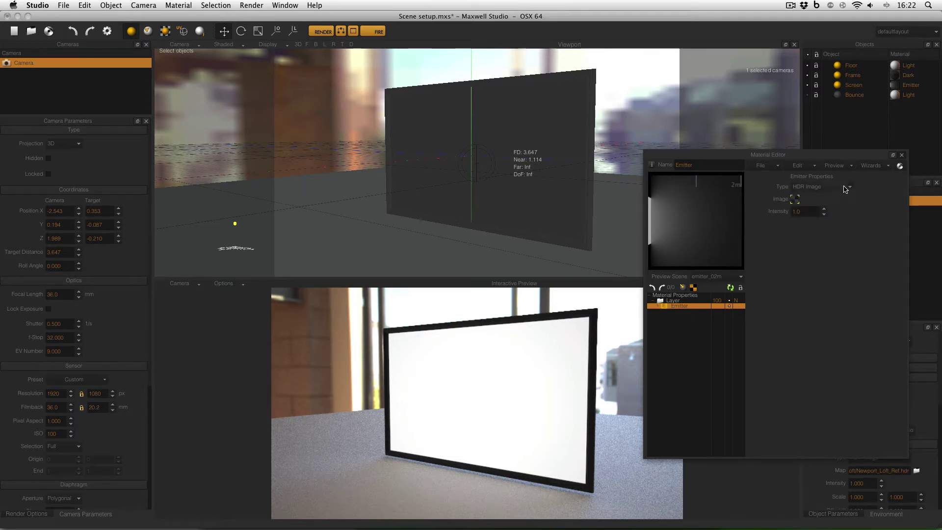
Load Test card.hdr as the Emitter's image texture, then close Texture Picker and Material Editor
left_click(795, 199)
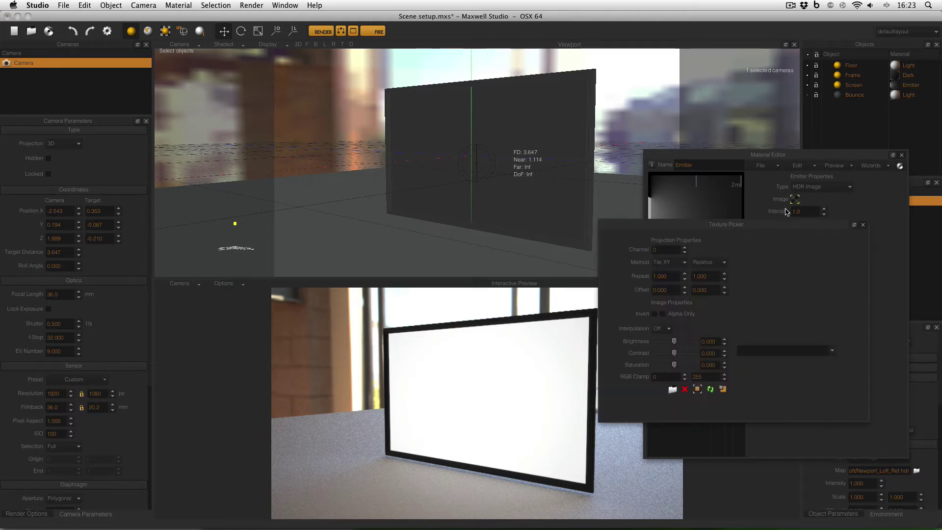
left_click(672, 391)
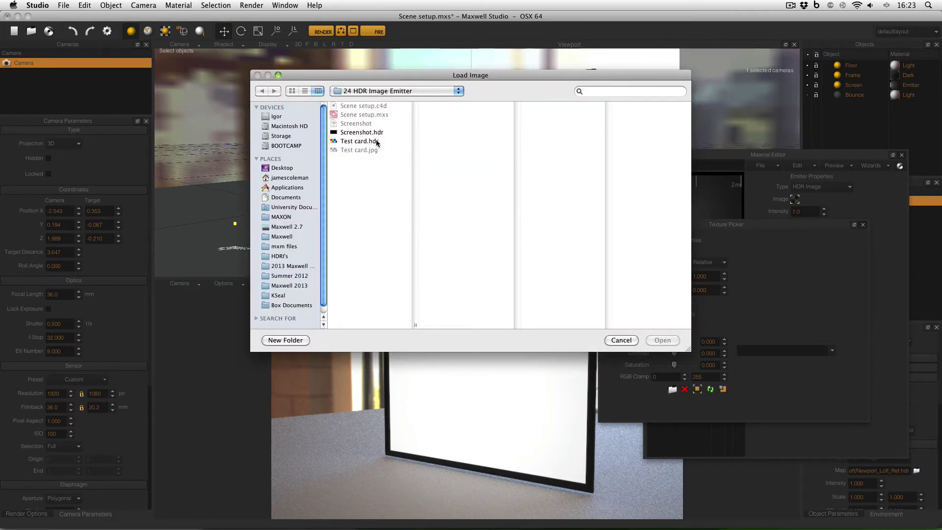
double_click(377, 142)
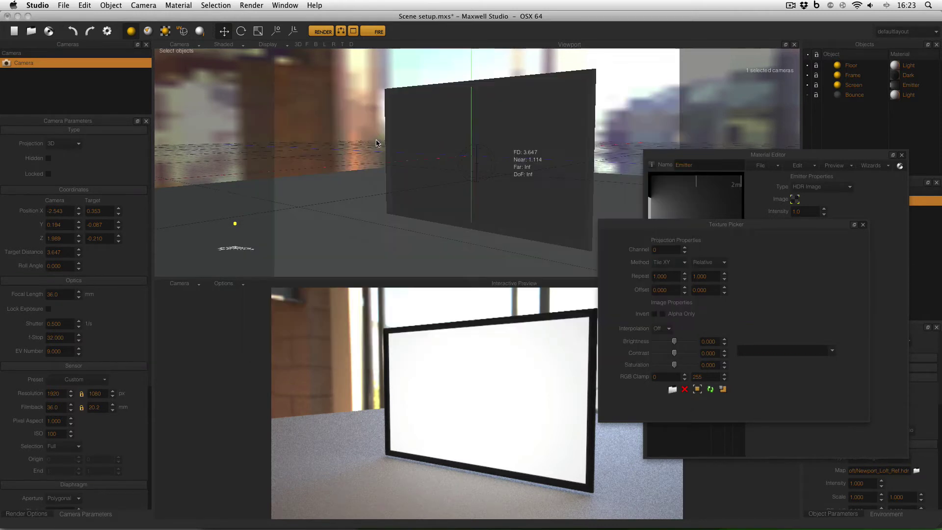
left_click(863, 225)
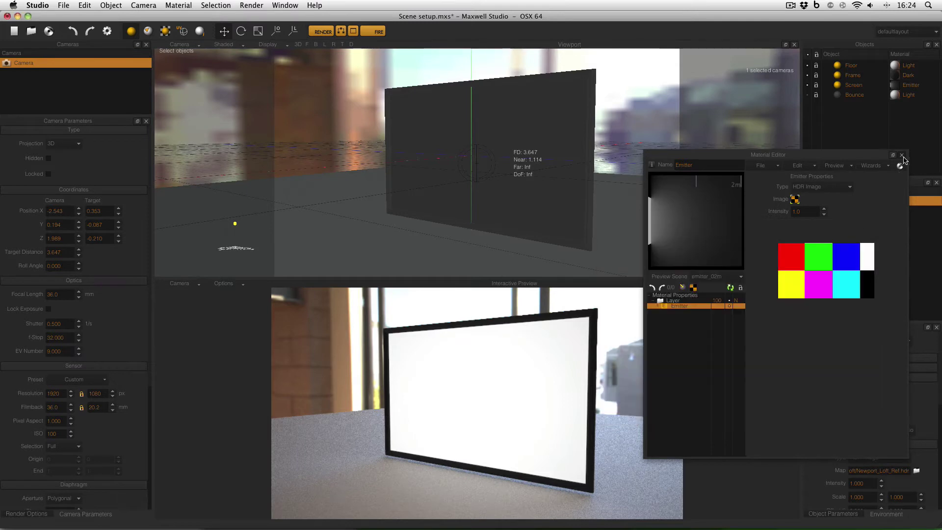
left_click(902, 155)
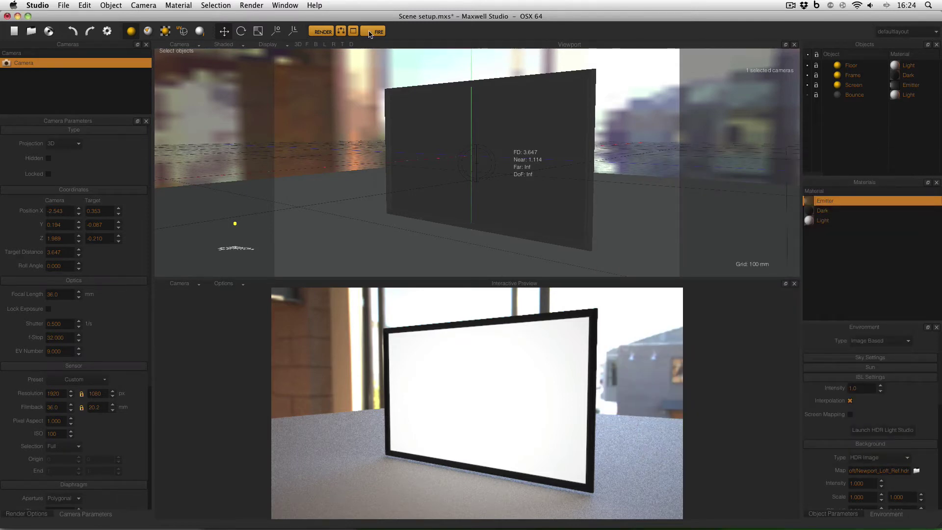
Start the FIRE interactive render and unhide the Bounce panel to see it catch the test card's light
left_click(378, 31)
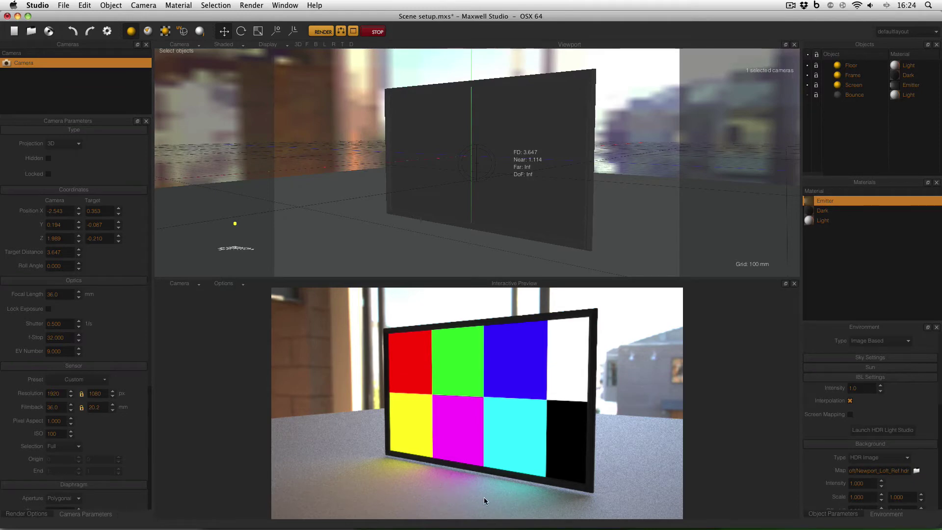
left_click(807, 95)
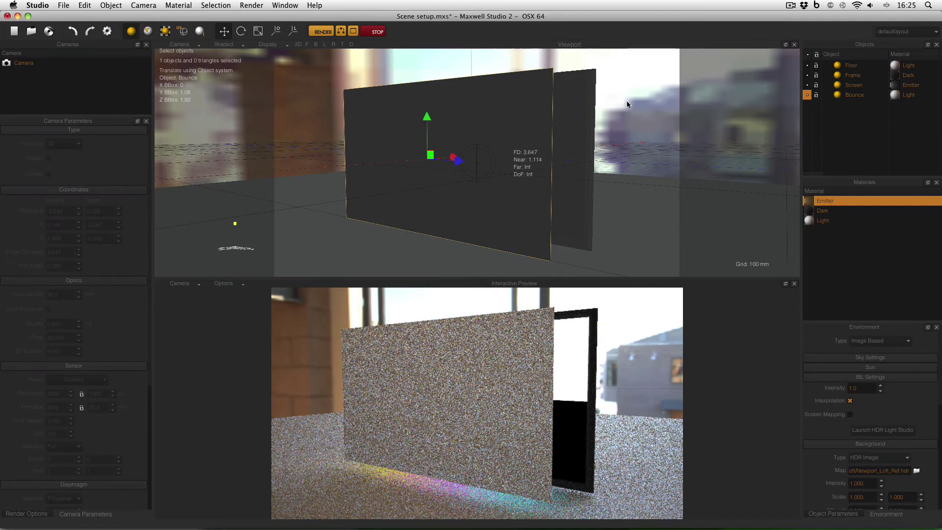
left_click_drag(577, 107, 502, 107, "alt")
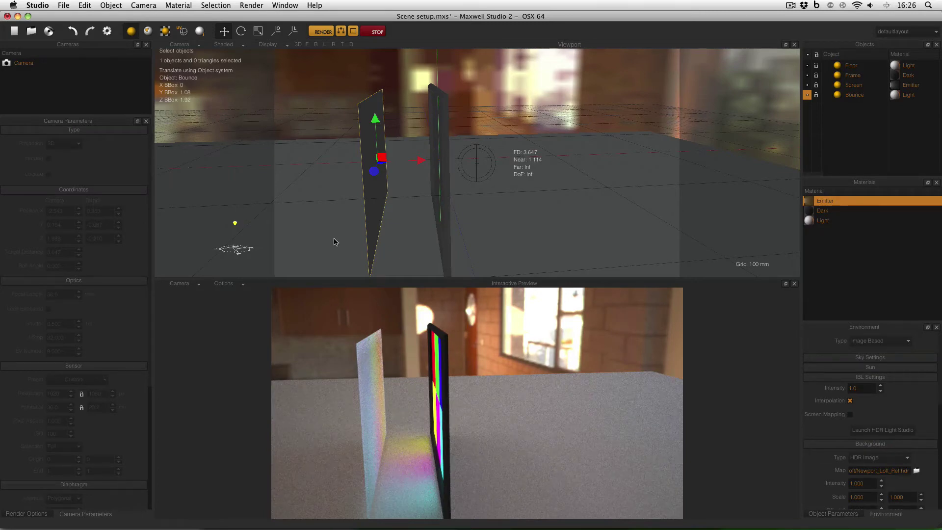
Hide the Bounce panel again, select the emitter's Intensity value and move the Material Editor aside
key("super+z")
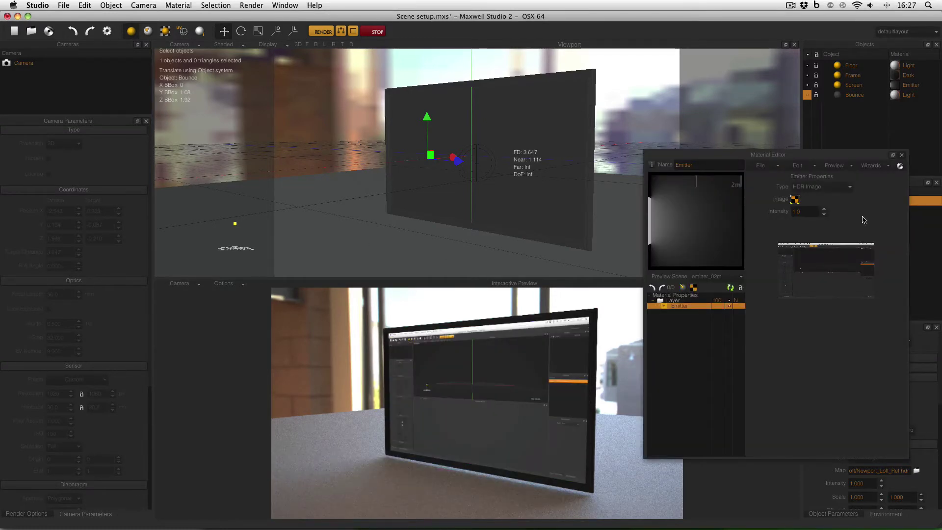
left_click(807, 213)
left_click_drag(875, 159, 769, 146)
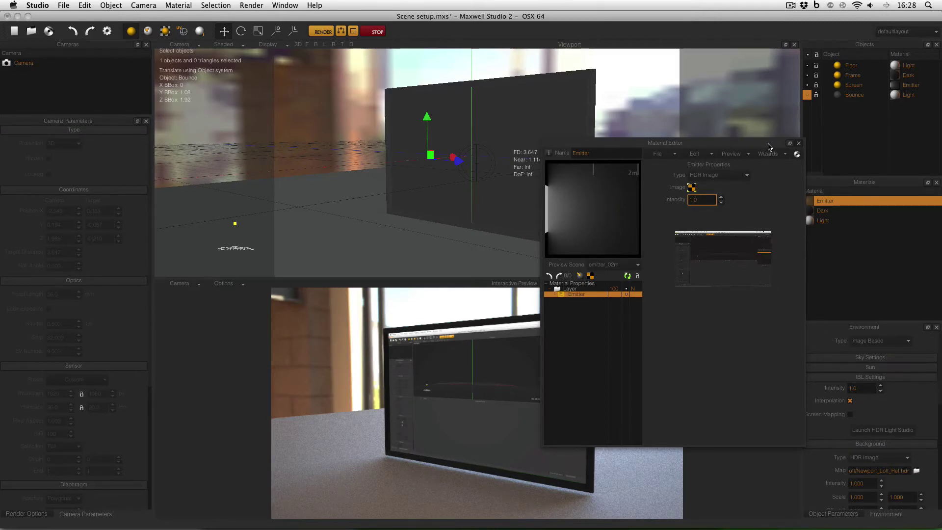
Set Environment Type to None and lower the screen emitter intensity to 0.5
left_click(865, 342)
left_click(865, 350)
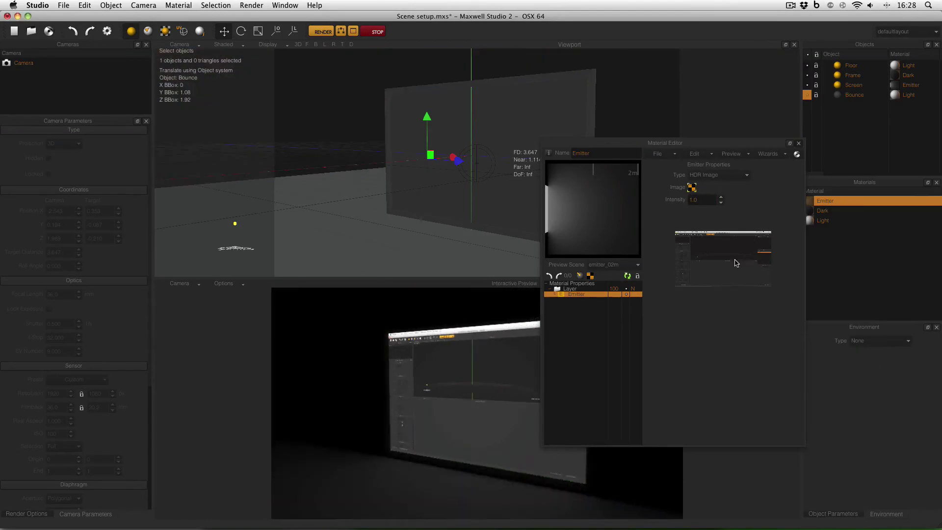
double_click(710, 201)
type("0.5")
key("Return")
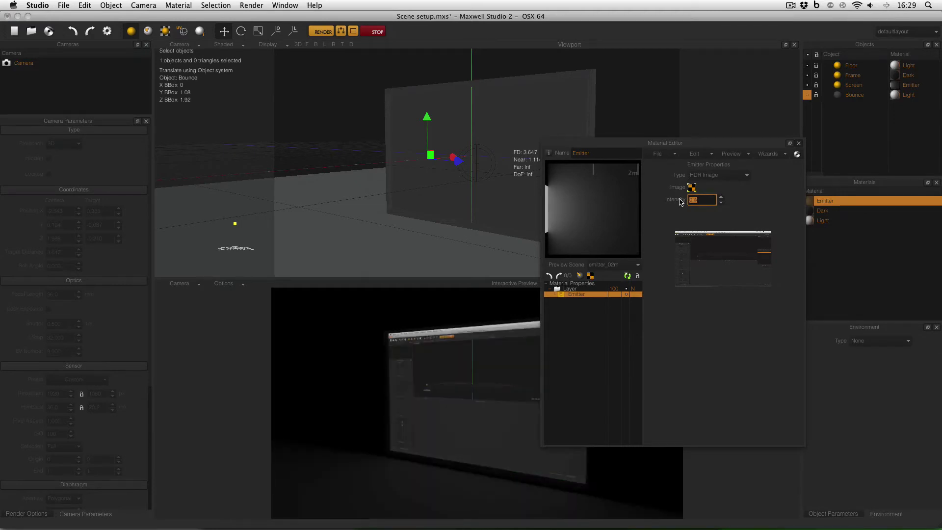
Try an emitter intensity of 10, then return it to 1
type("10")
key("Return")
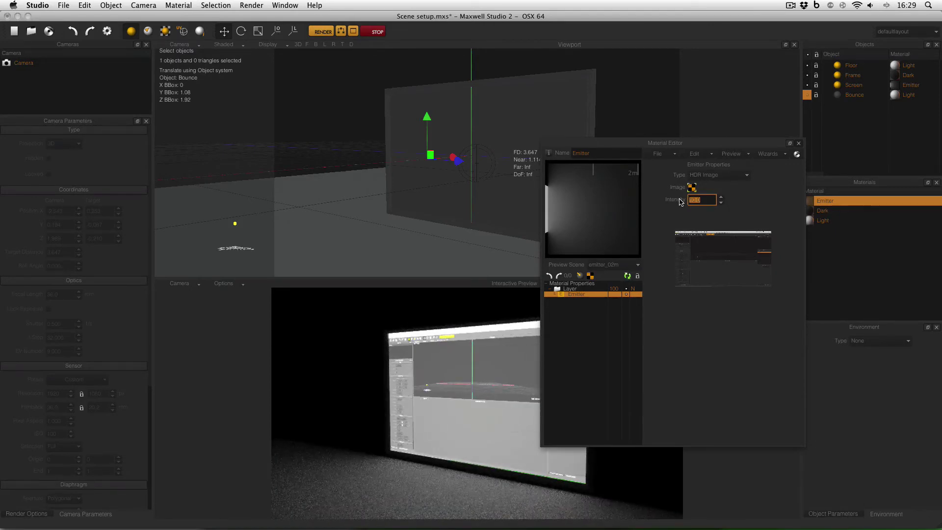
type("1")
key("Return")
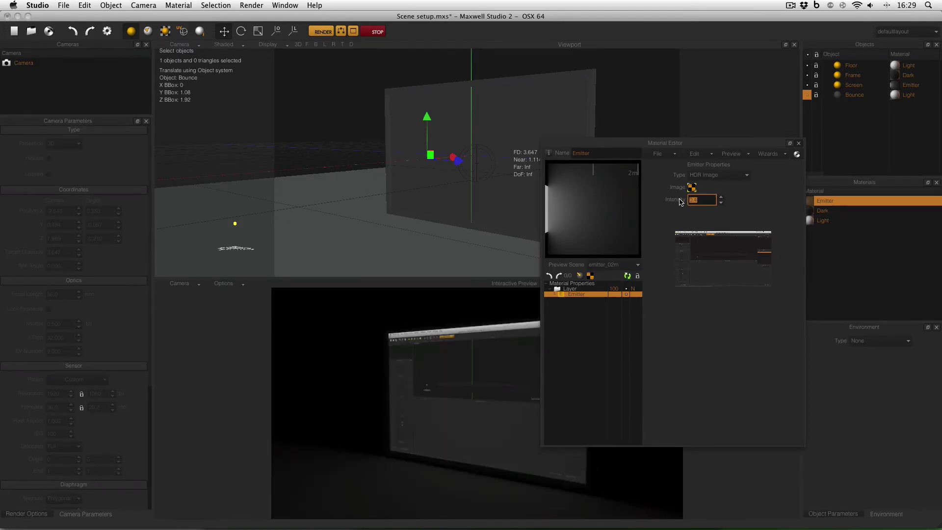
left_click(871, 341)
Switch Environment Type to Image Based, using the Newport_Loft_Ref.hdr background
left_click(867, 361)
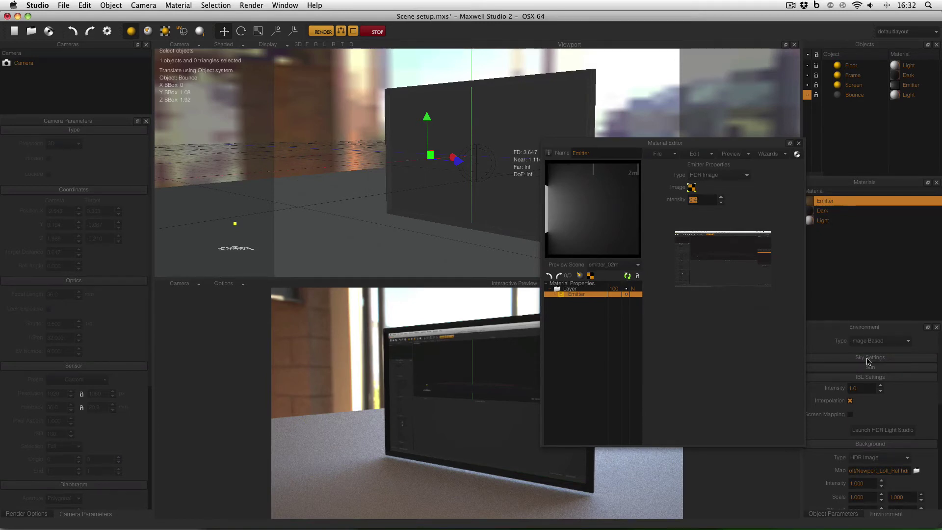
Add a new layer to the Emitter material and select its BSDF
left_click(590, 284)
right_click(591, 284)
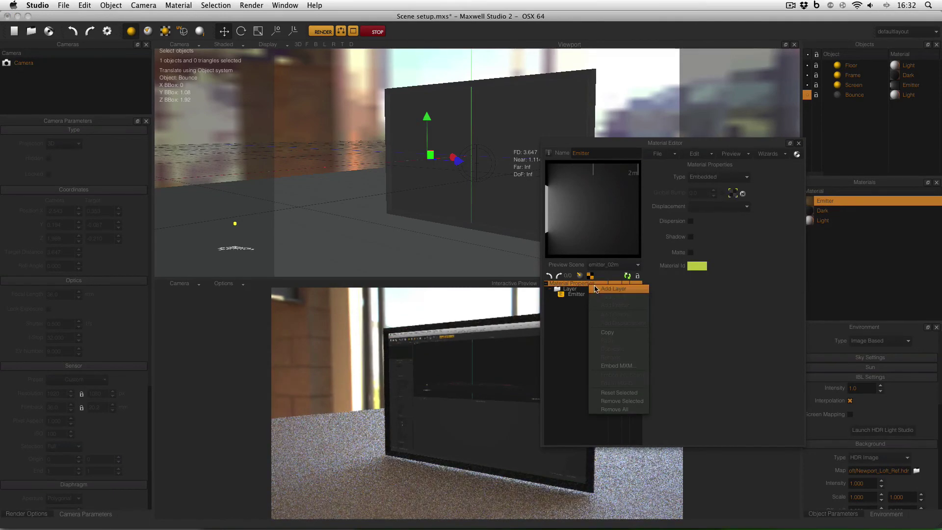
left_click(597, 289)
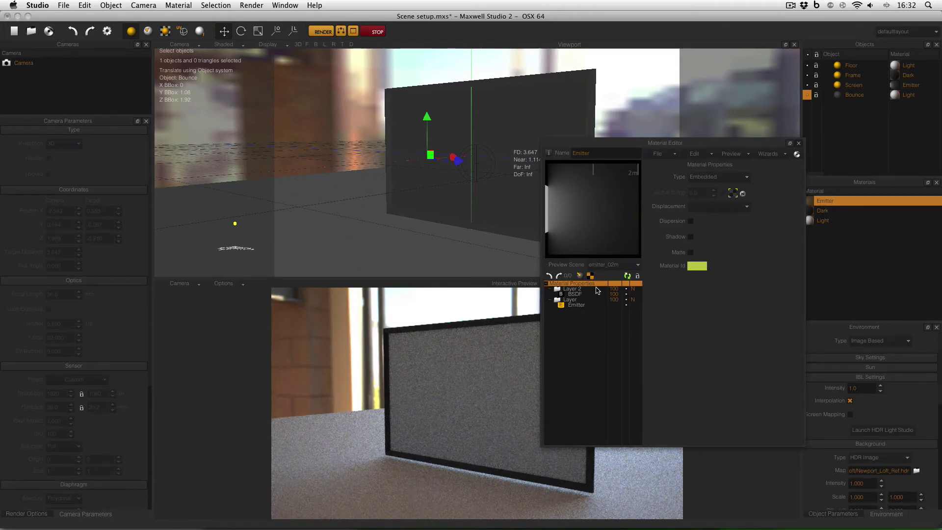
left_click(587, 295)
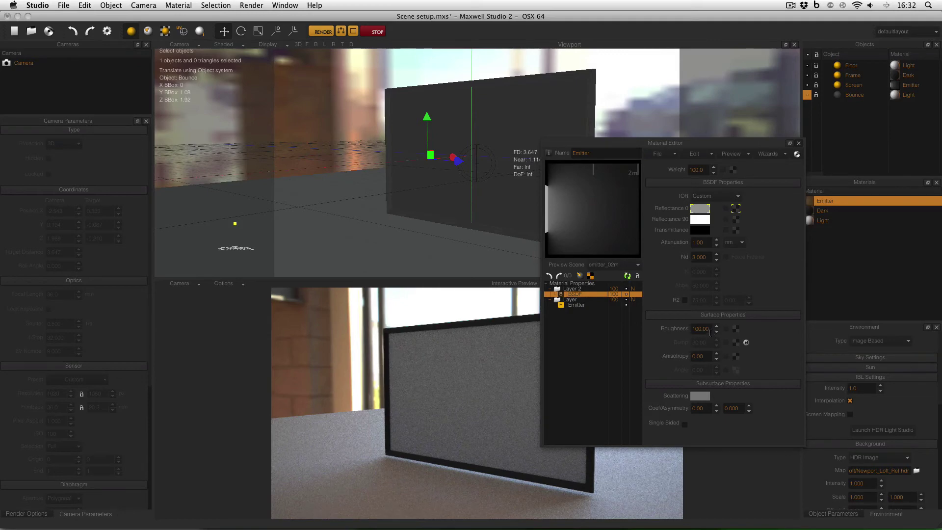
Set the layer's BSDF Roughness to 0 and Nd to 1.3
left_click_drag(709, 330, 689, 329)
type("0")
key("Return")
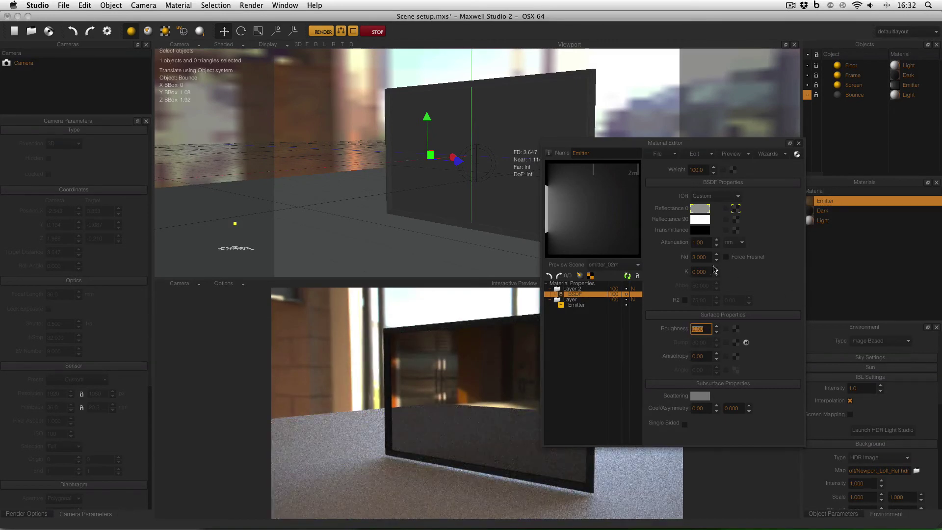
left_click(692, 258)
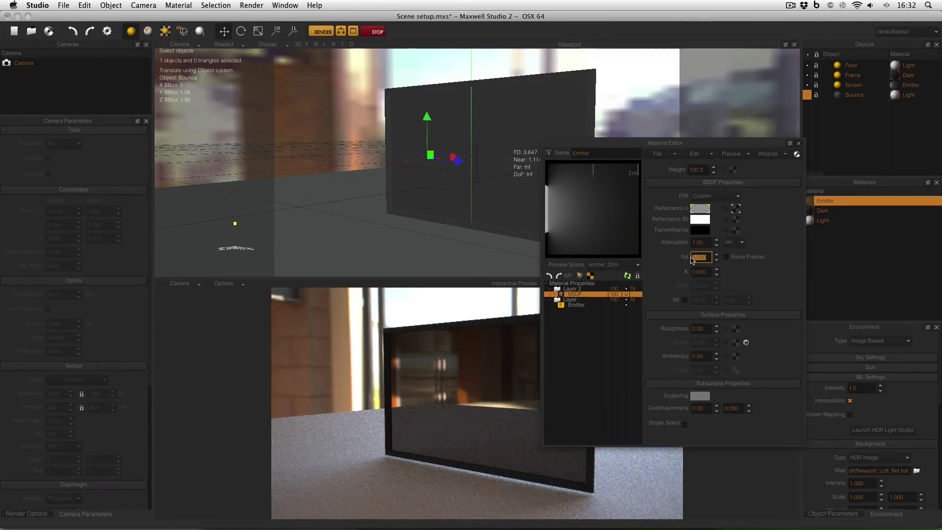
type("1.3")
key("Return")
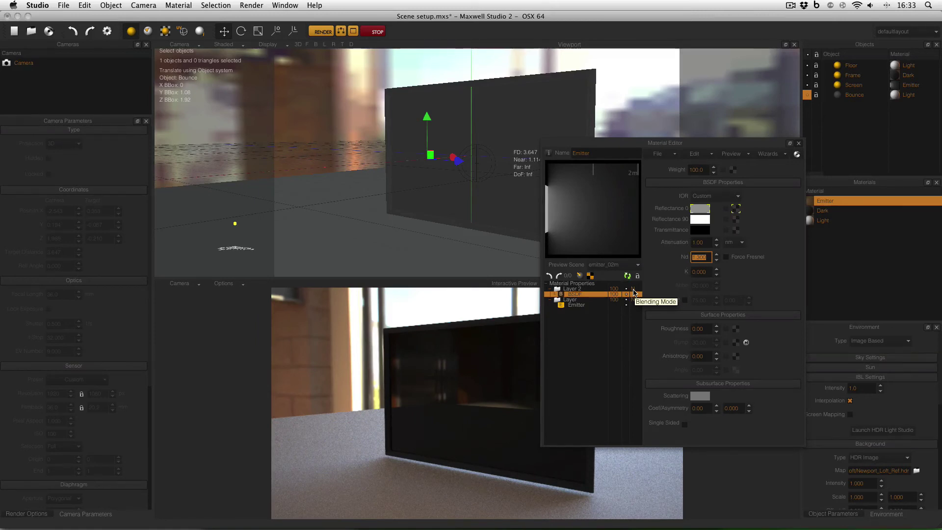
Check Layer 2's Additive blending, then return to its BSDF properties
left_click(633, 290)
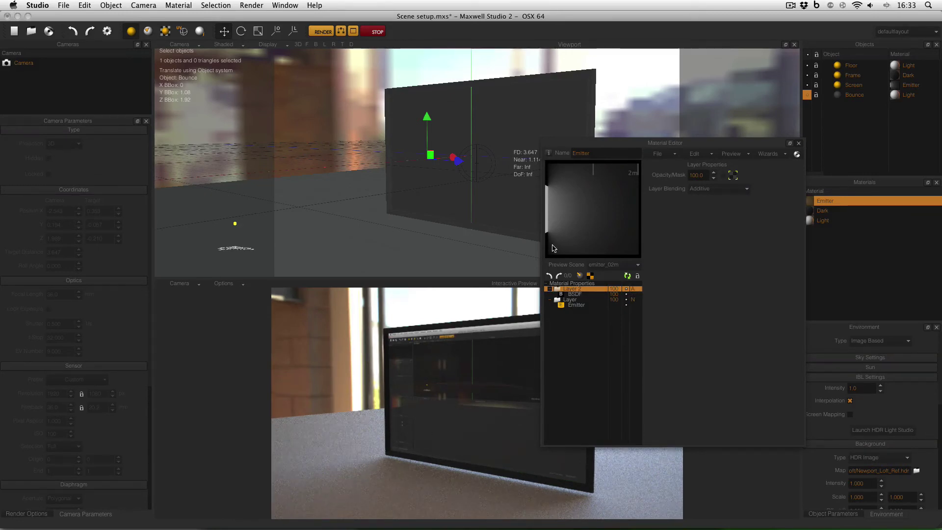
left_click(575, 295)
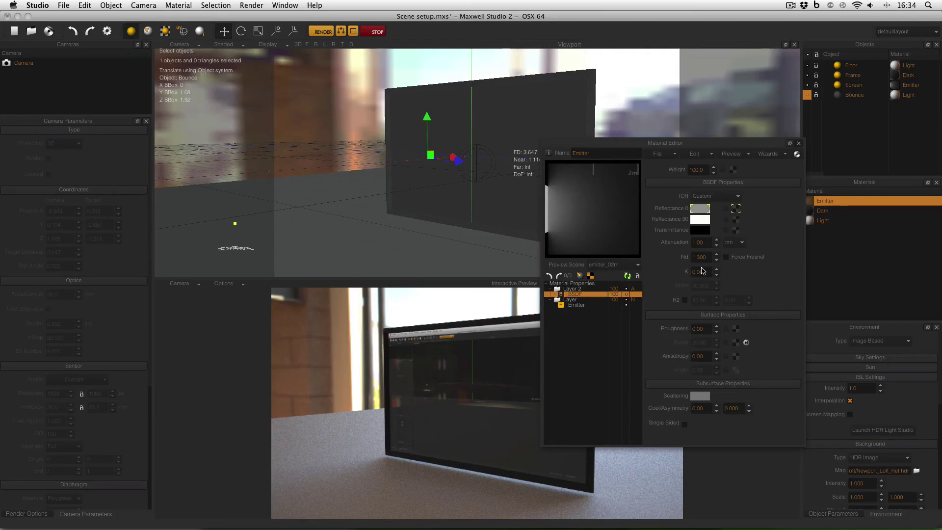
Set the reflective layer's Nd to 1.6 and check the screen reflection
left_click_drag(434, 203, 526, 203, "alt")
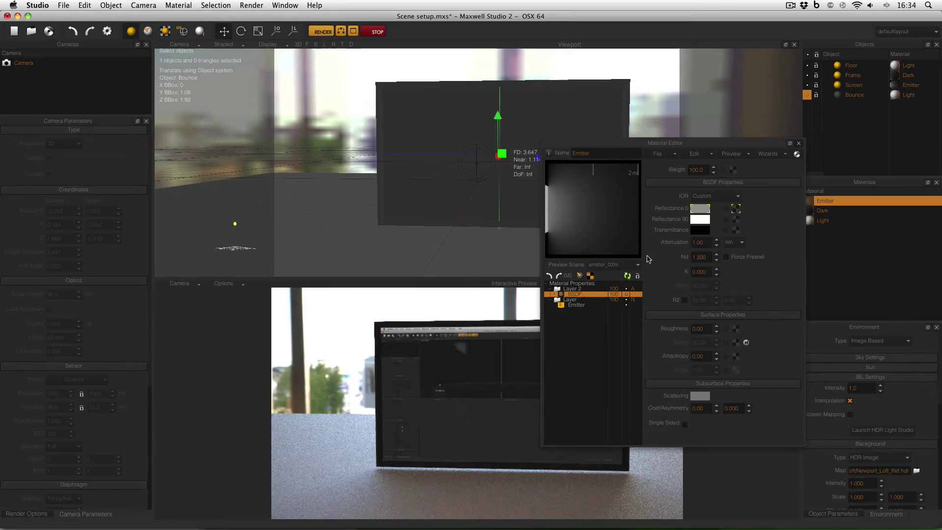
left_click(707, 257)
type("1")
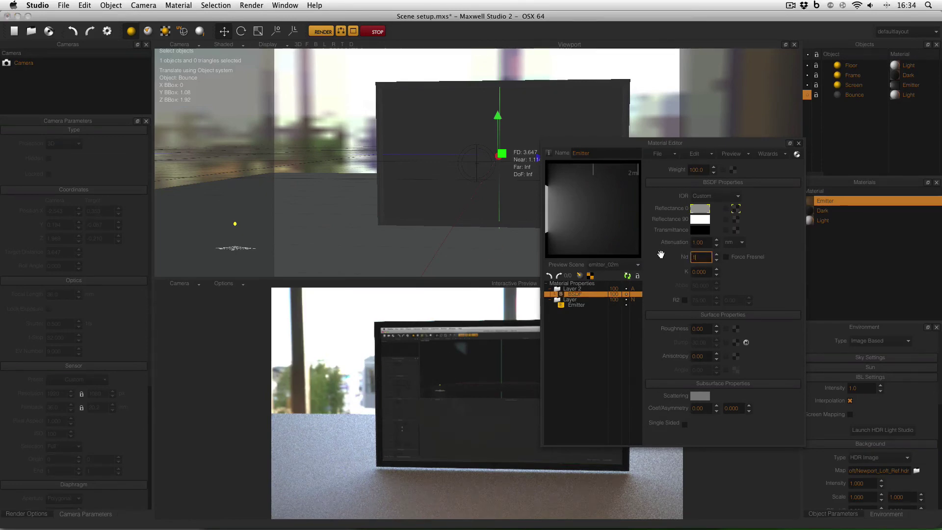
type(".6")
key("Return")
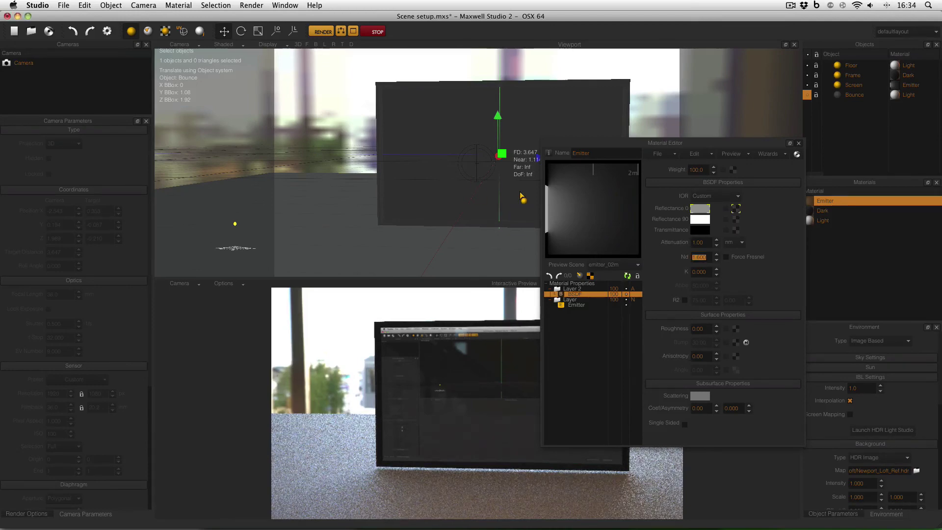
Lower the reflective layer's Nd to 1.1 and check the render again
left_click_drag(522, 199, 317, 196, "alt")
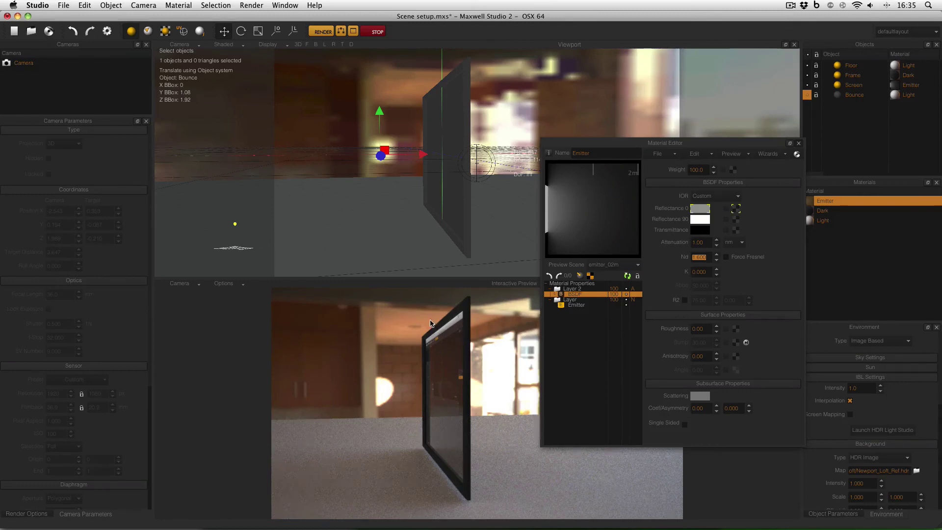
left_click(709, 258)
type("1.1")
key("Return")
left_click_drag(437, 187, 471, 184, "alt")
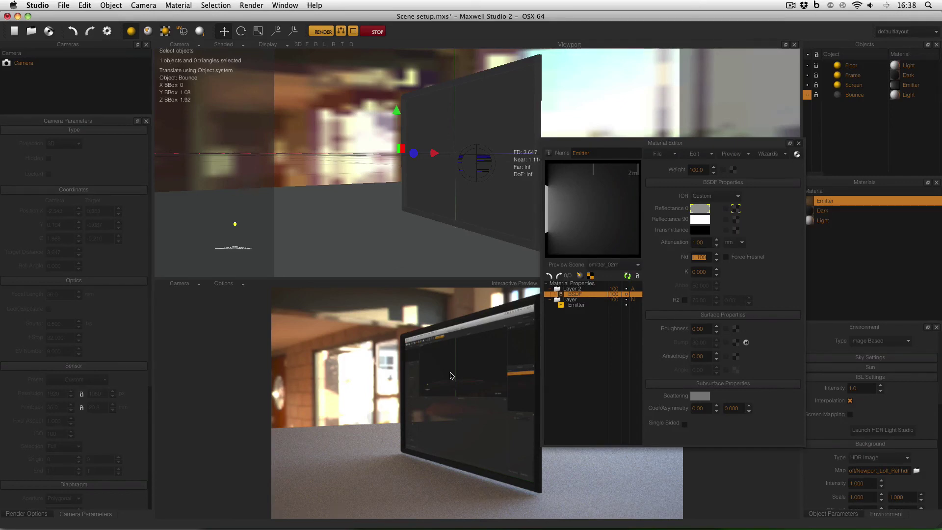
In Photoshop, convert the colour-bar test card to 32 Bits/Channel
key("super+Tab")
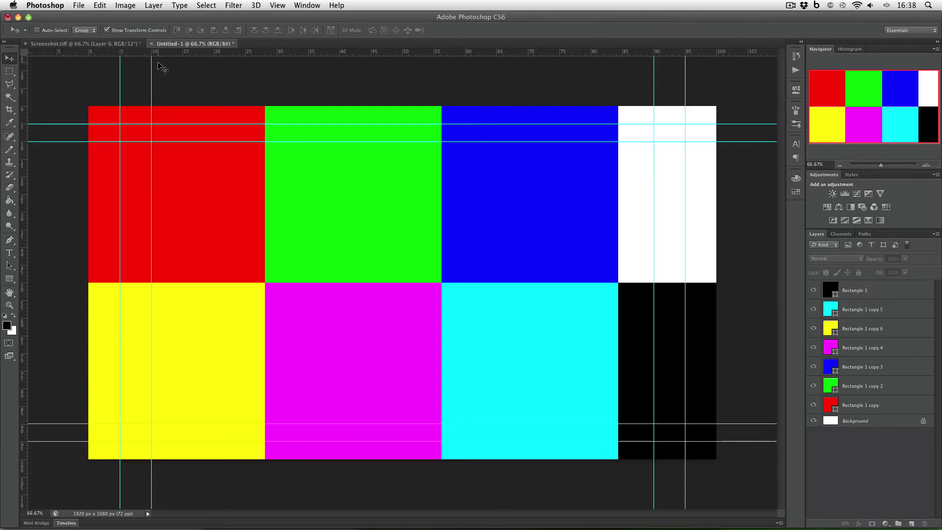
left_click(134, 7)
mouse_move(132, 17)
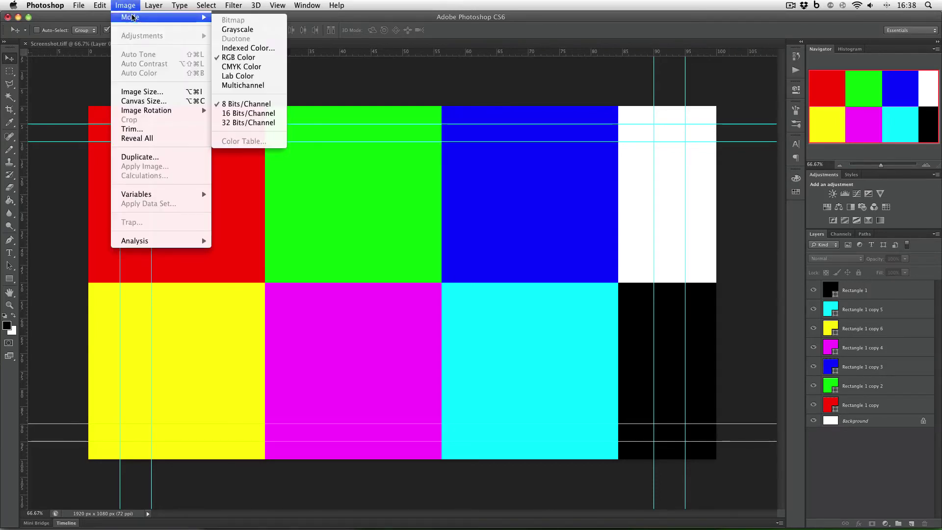
left_click(250, 126)
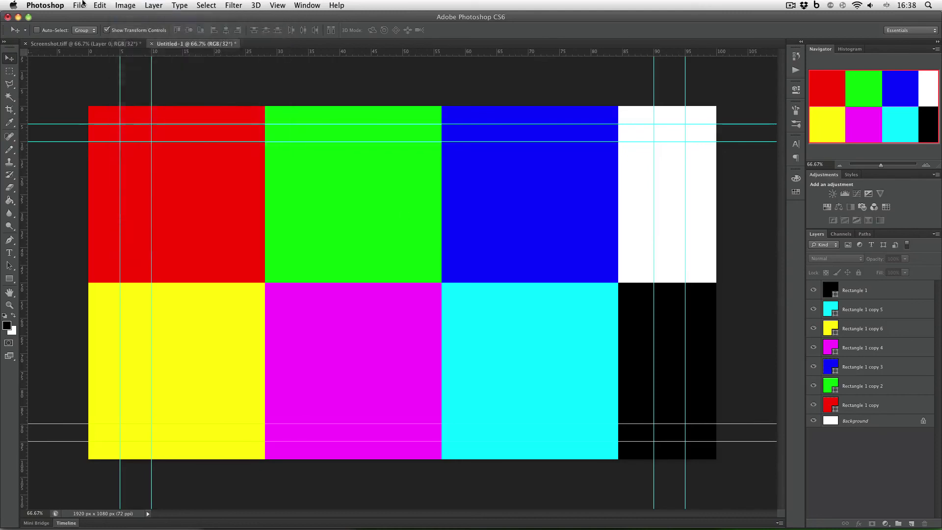
Start a Save As with Radiance as the format, naming the file Untitled-1.hdr
left_click(80, 4)
left_click(195, 121)
left_click(467, 276)
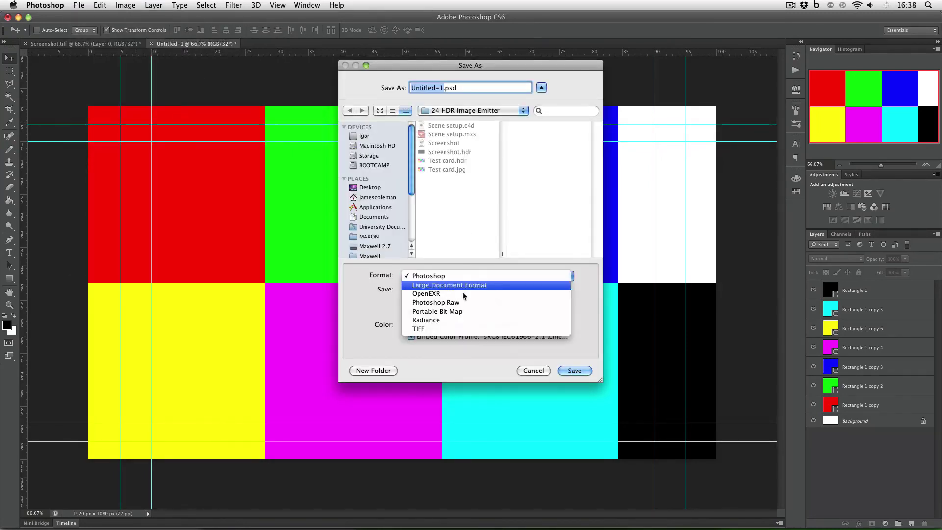
left_click(461, 320)
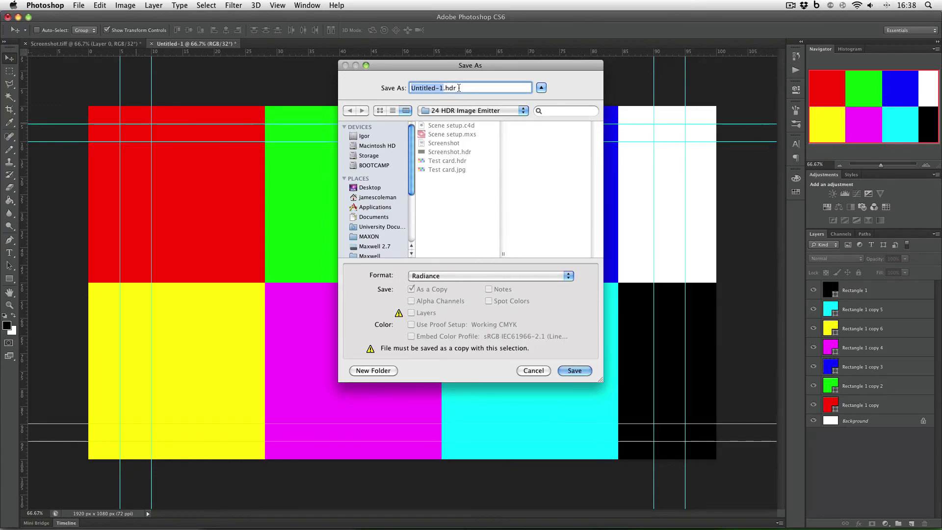